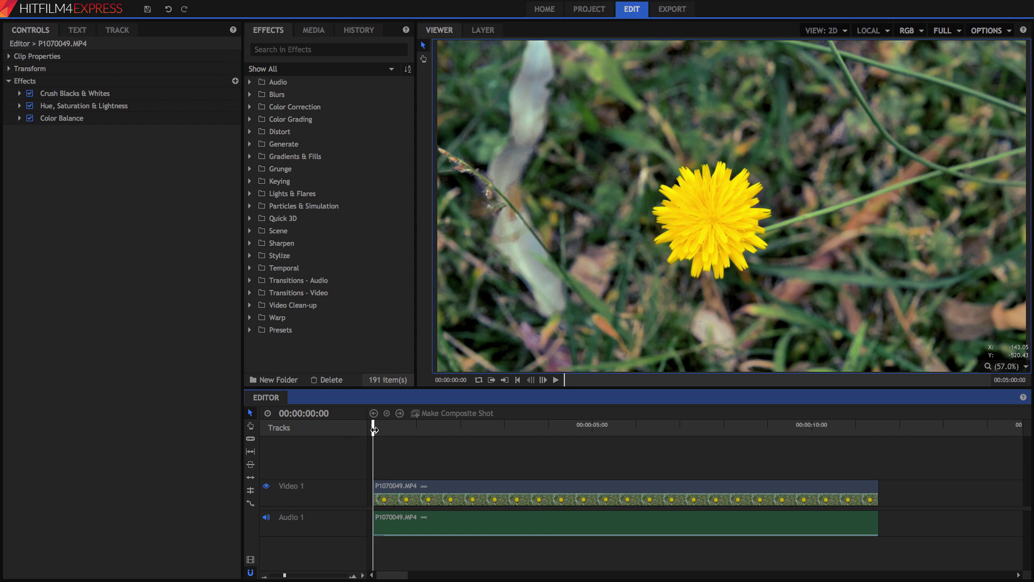
Step: Scrub through the clip's first seconds and place the playhead at 00:00:03:03
drag(373, 428, 537, 428)
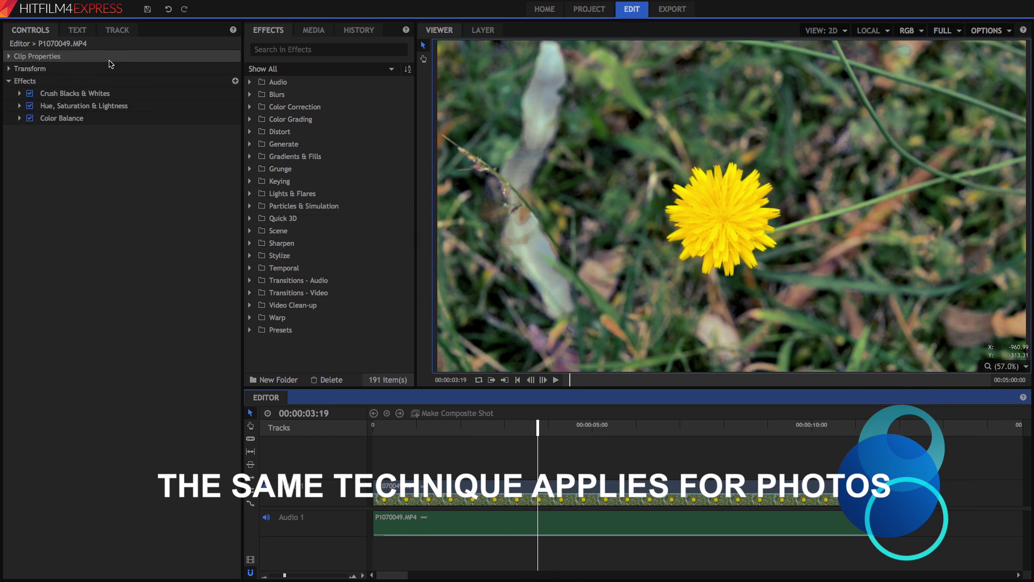
click(510, 429)
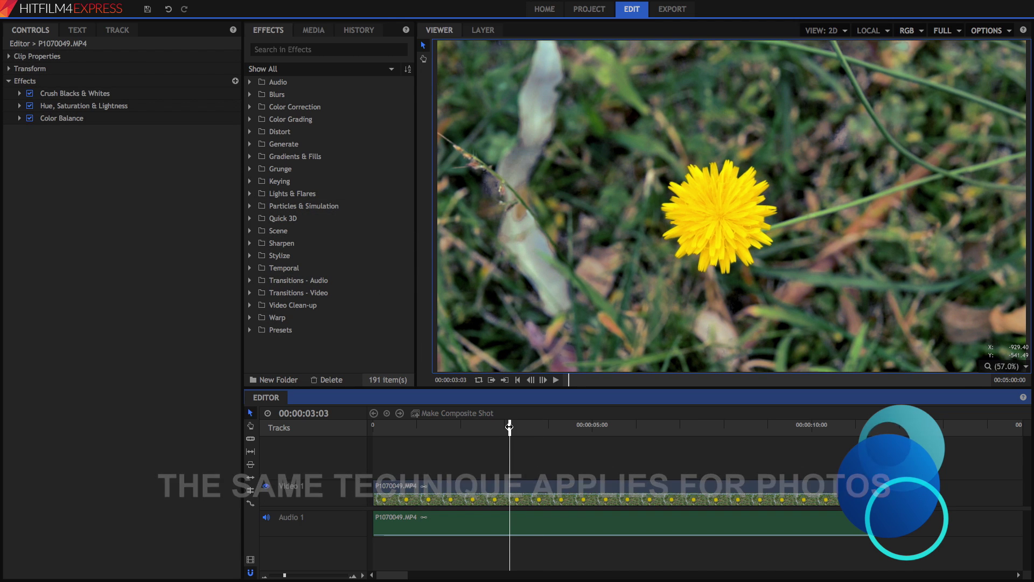
Step: Slice the dandelion clip at 00:00:03:03 and a few seconds later, then select the middle piece
click(515, 489)
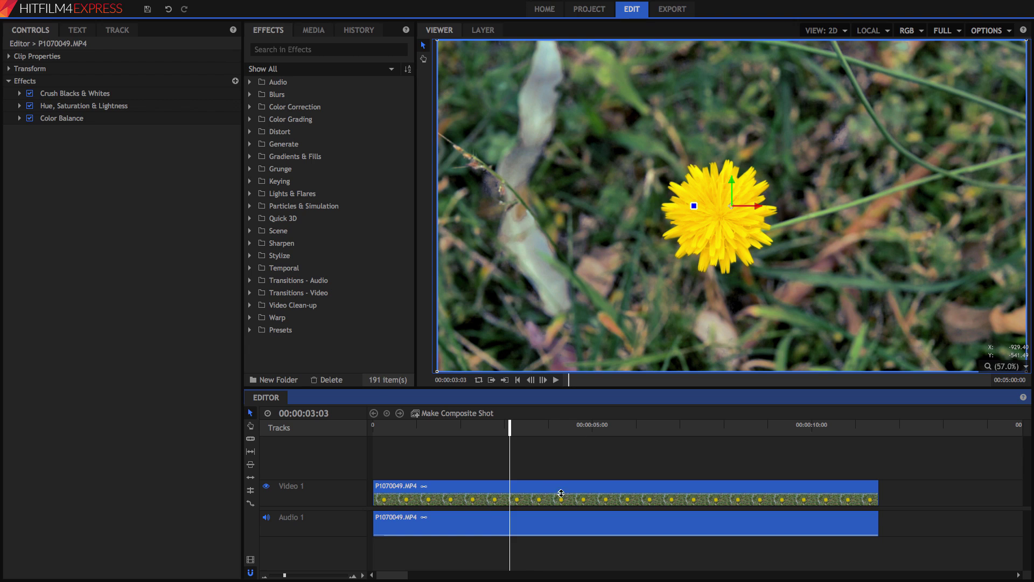
click(249, 440)
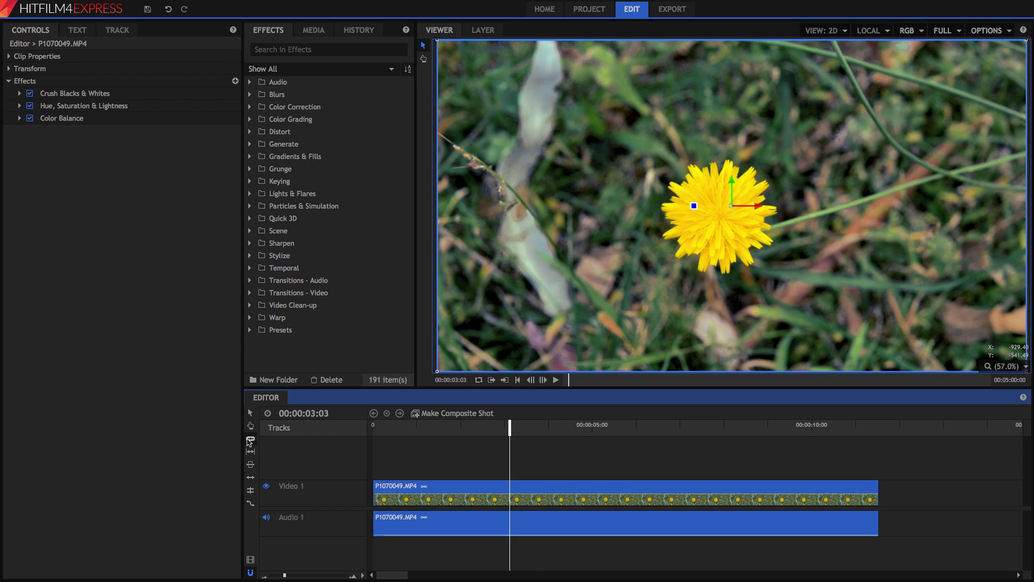
click(515, 490)
click(641, 487)
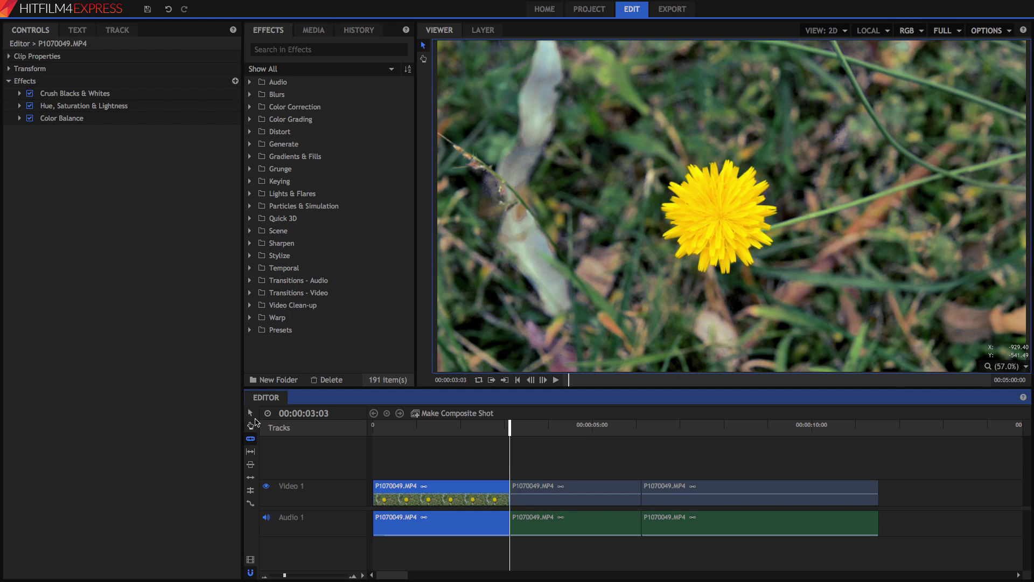
click(251, 413)
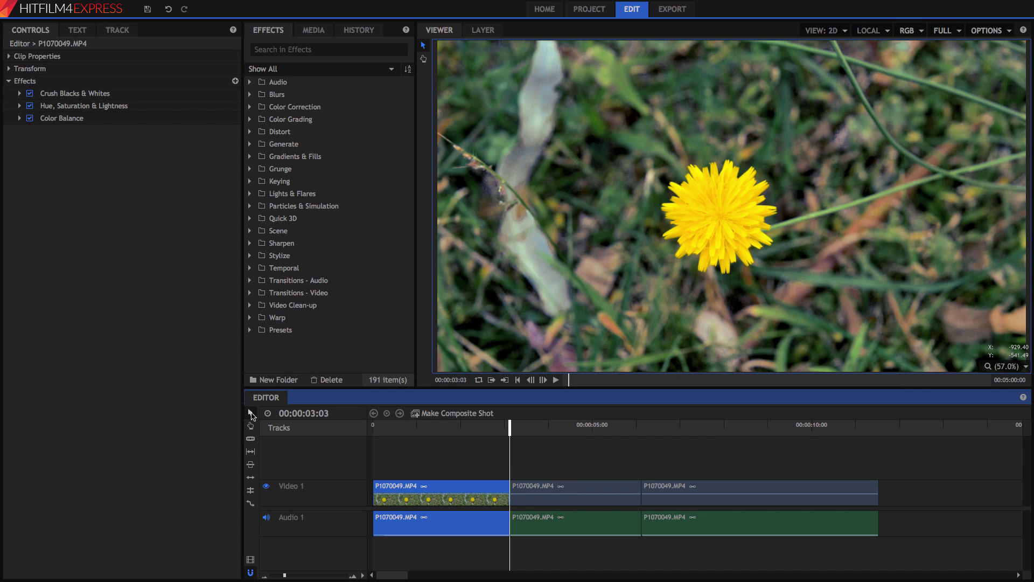
click(574, 491)
click(566, 430)
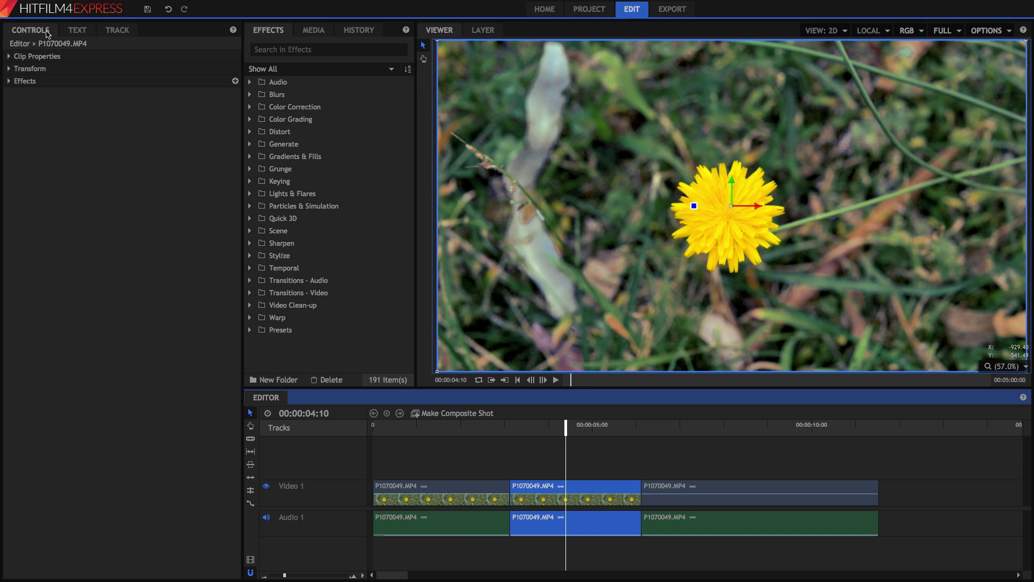
Step: Scrub the middle piece's Transform Scale to about 141%, then 69%, and reset Position X to 0
click(10, 69)
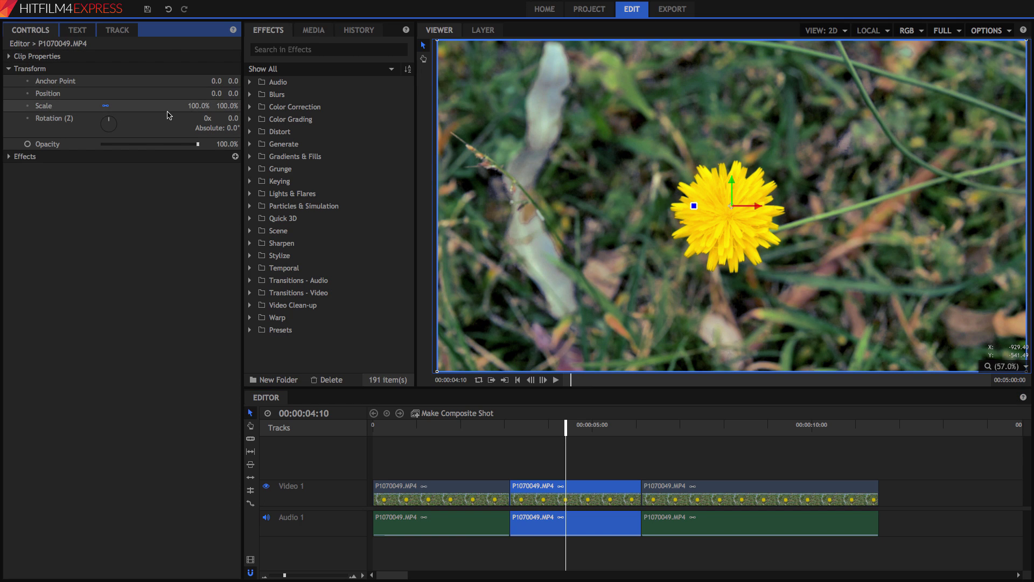
drag(198, 105, 237, 105)
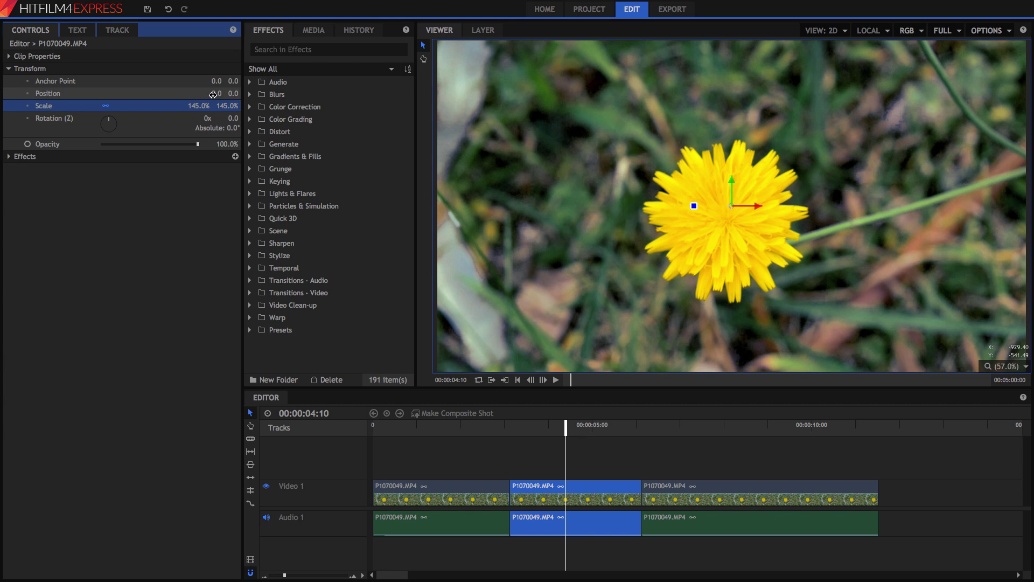
drag(200, 105, 217, 95)
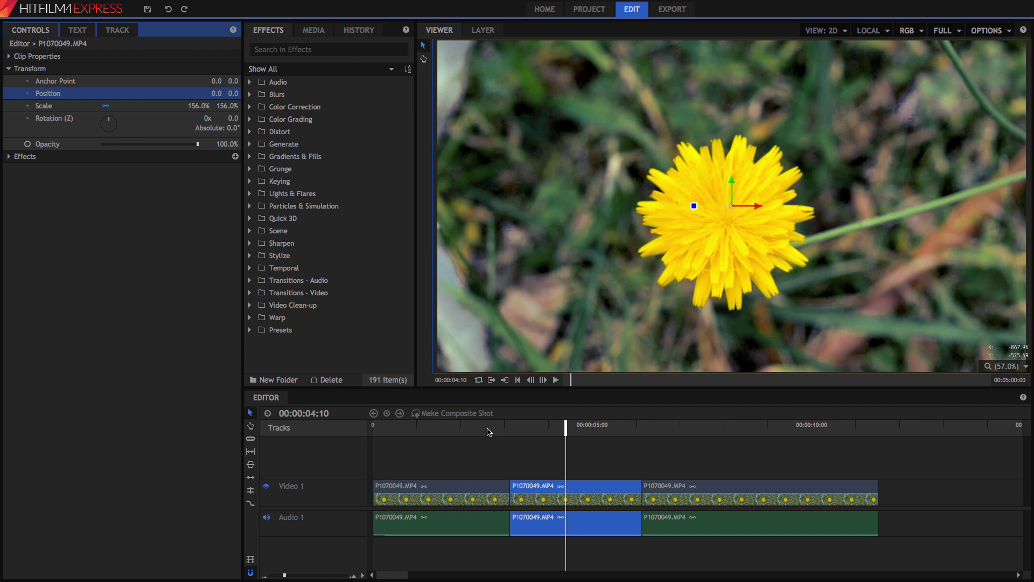
click(486, 428)
Step: Play back the edited clip, stop it, and undo the last scale change
key(space)
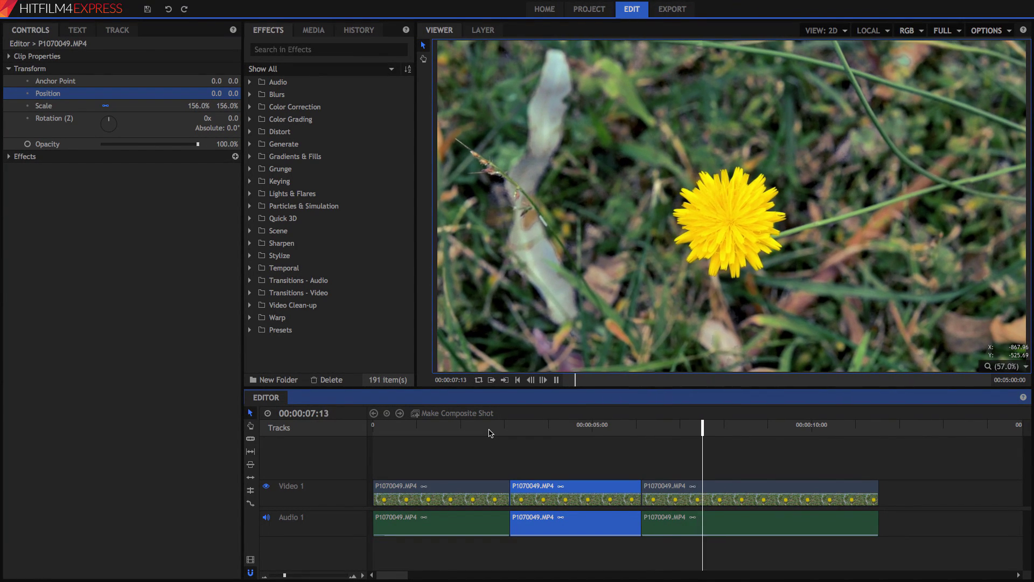
key(space)
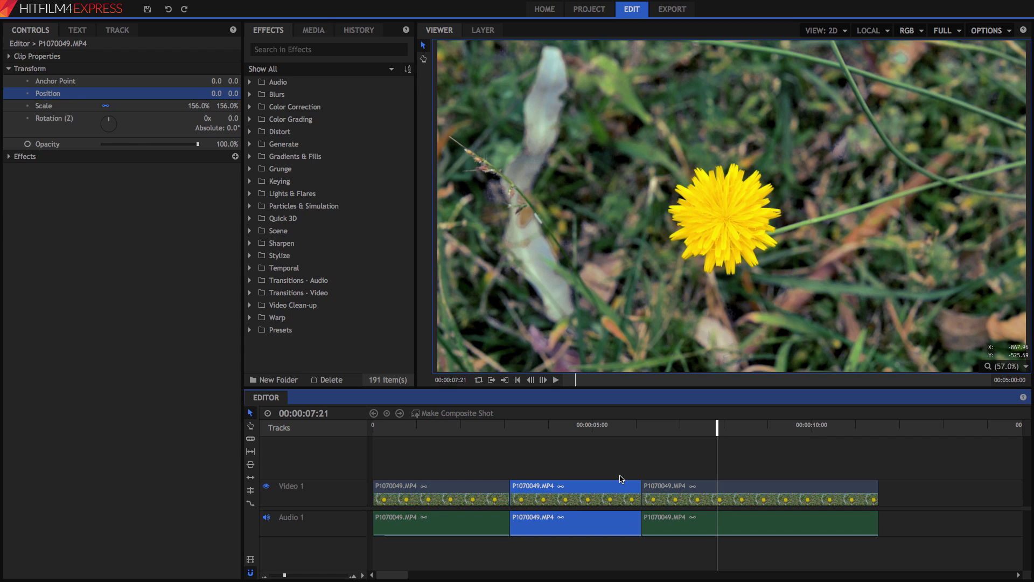
key(ctrl+z)
key(ctrl+z)
key(ctrl+z)
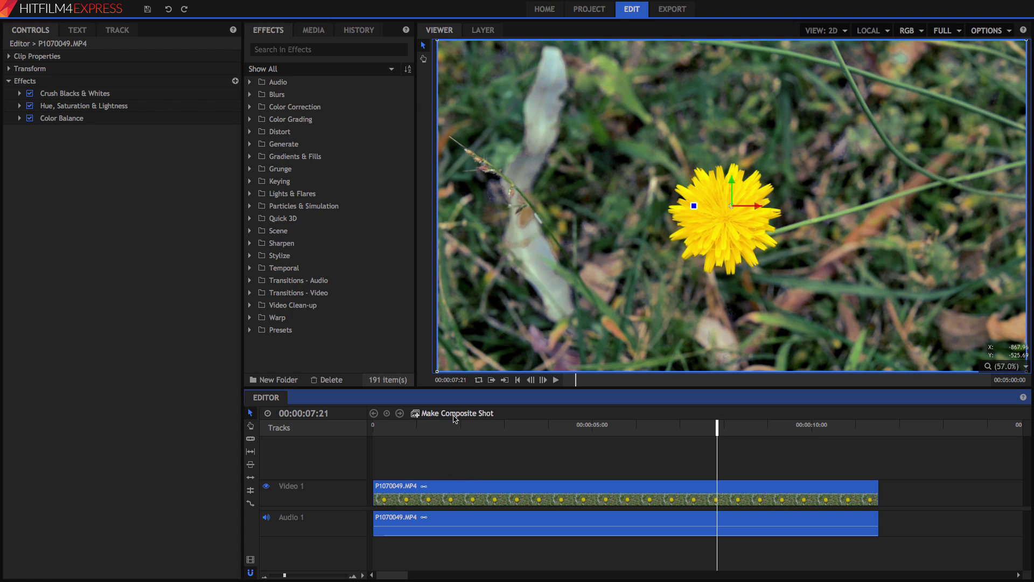
Step: Create a composite shot from the clip named WHATEVERYOUWANT
click(454, 414)
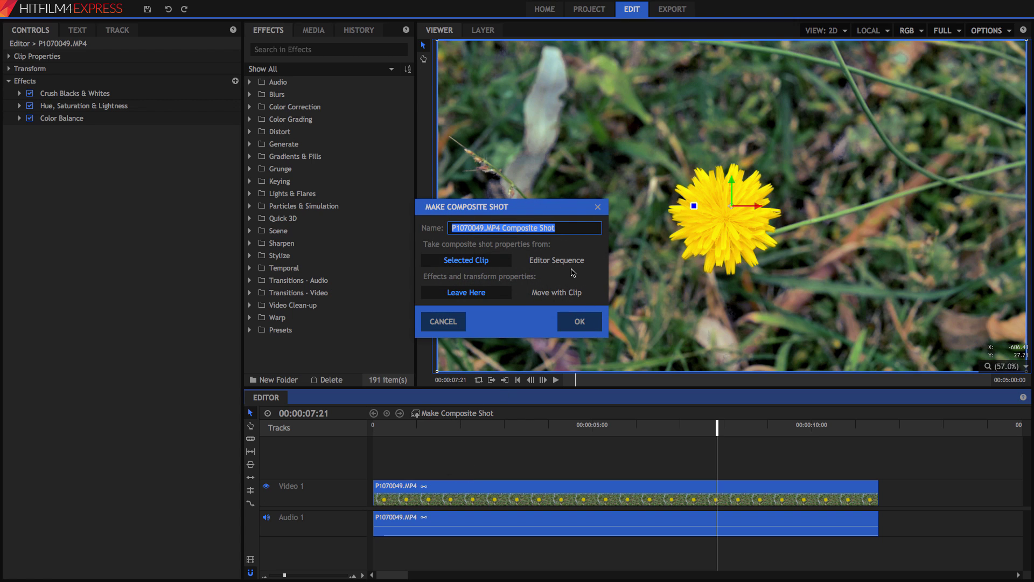
text(whateveryouwant)
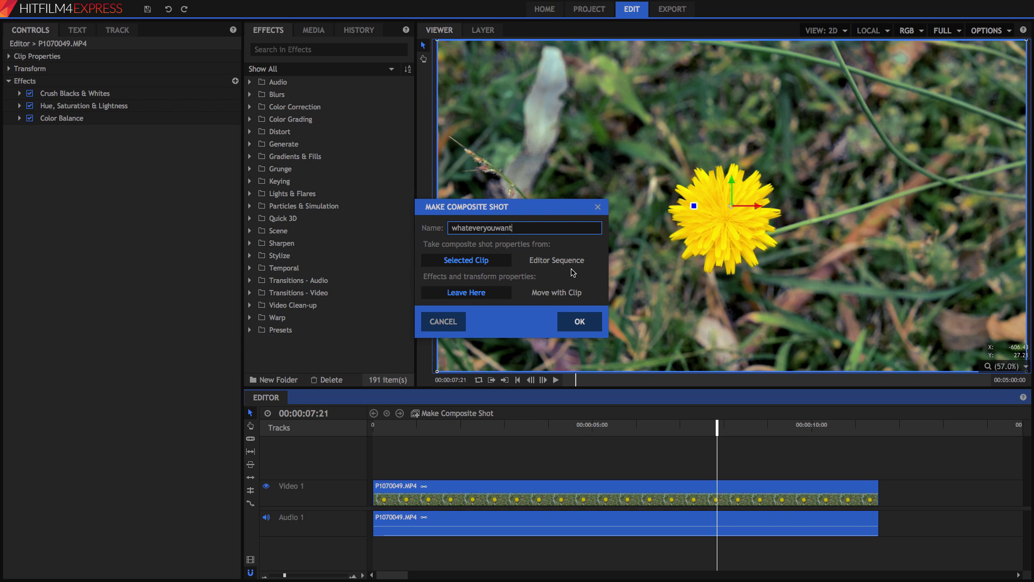
key(Return)
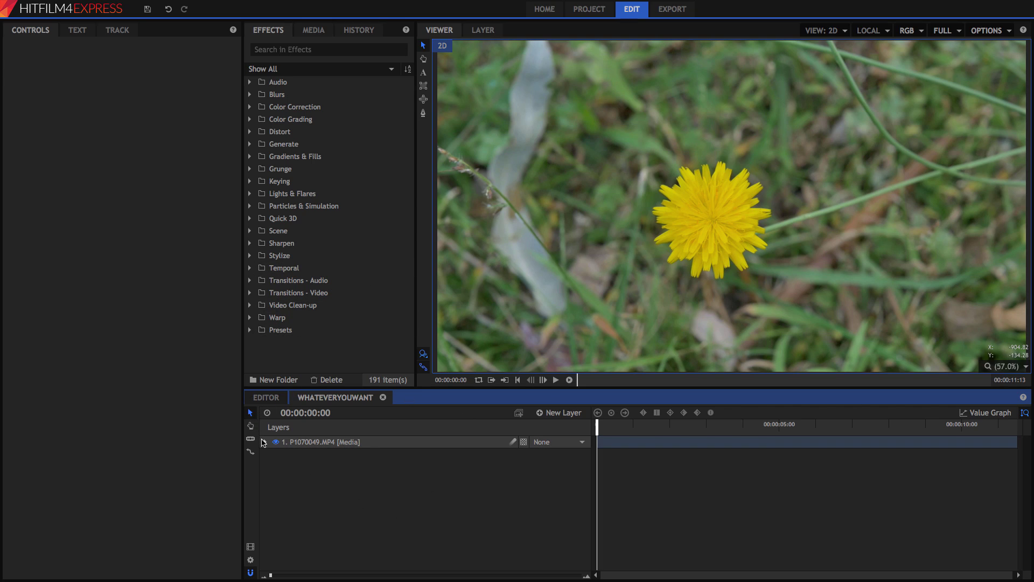
click(264, 442)
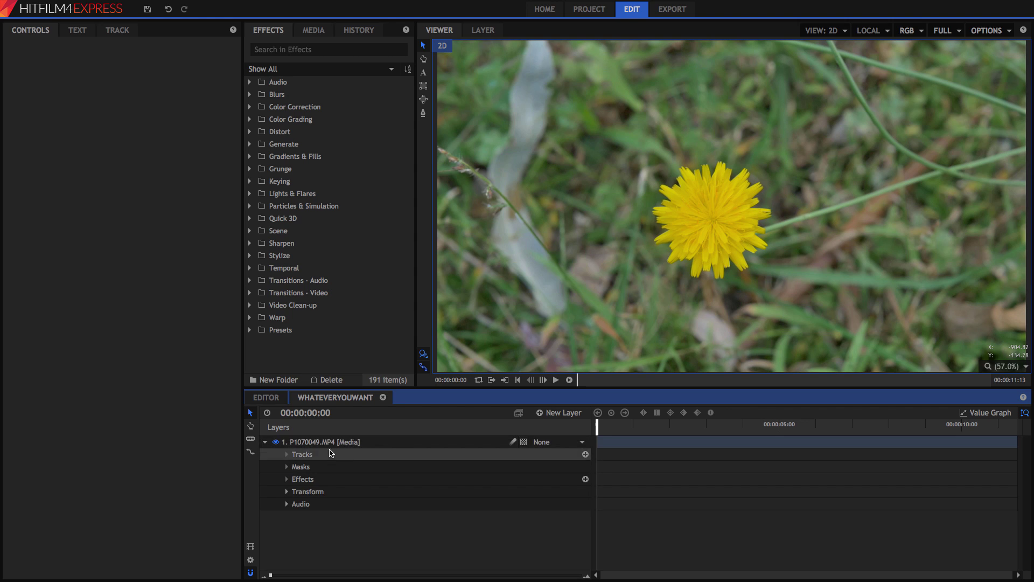
Step: Expand the layer's Transform properties, test Scale, and go to the shot's last frame
click(287, 491)
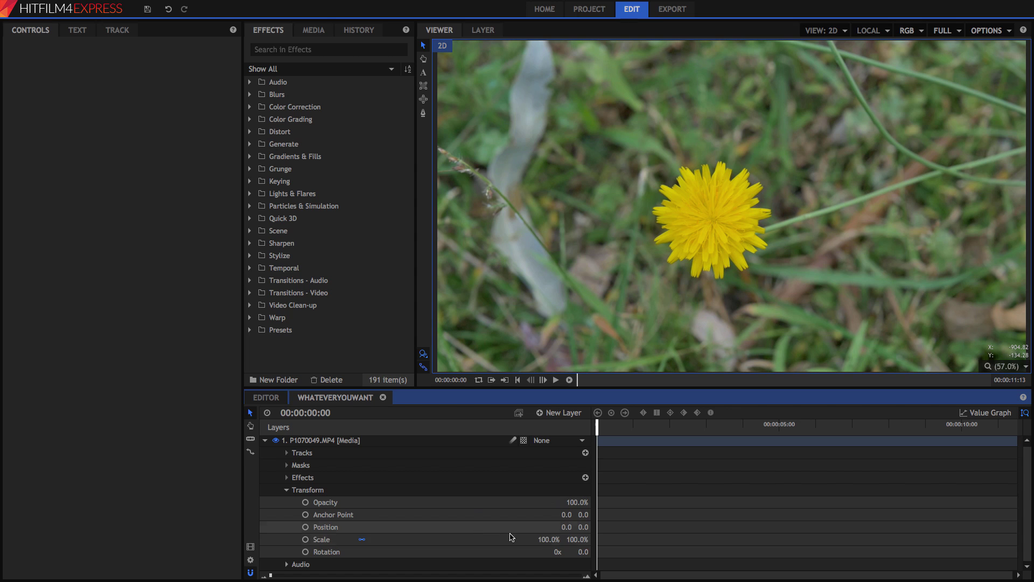
mouse_move(551, 535)
mouse_down()
mouse_move(562, 535)
mouse_move(547, 534)
mouse_up()
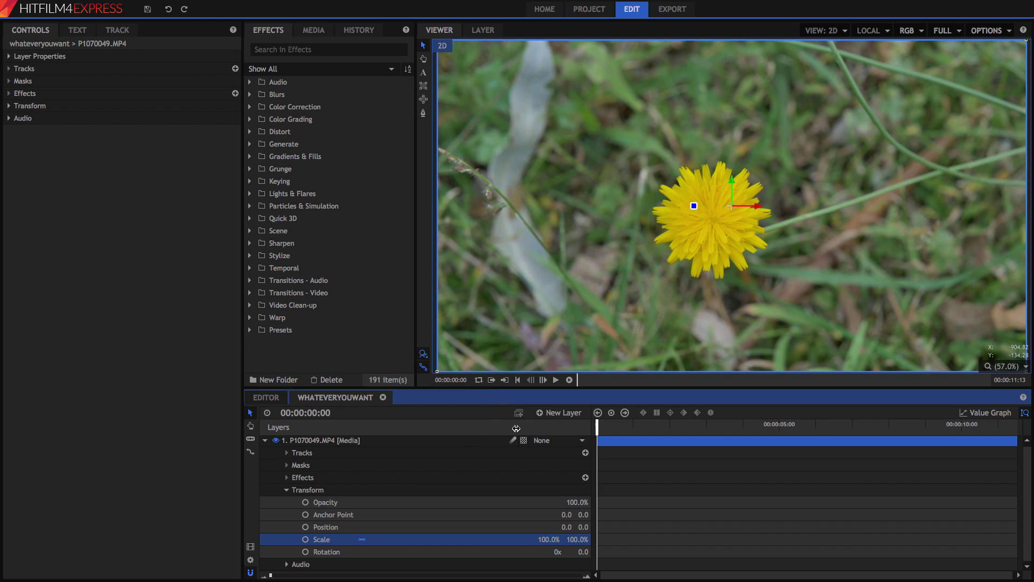
click(769, 423)
drag(904, 439, 1017, 431)
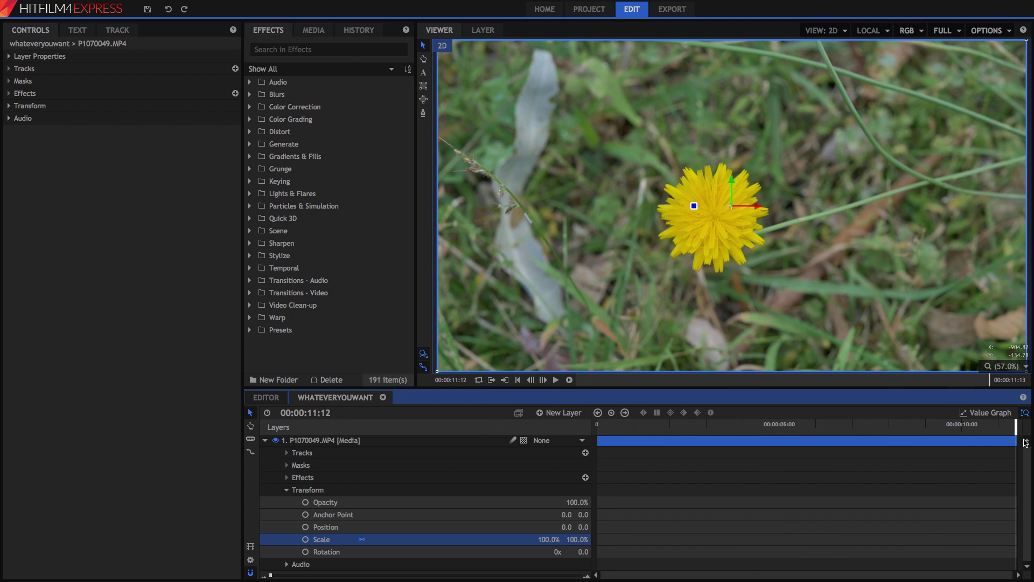
Step: Scrub Scale to about 313%, type 100% back in, and return to the start
drag(550, 539, 363, 539)
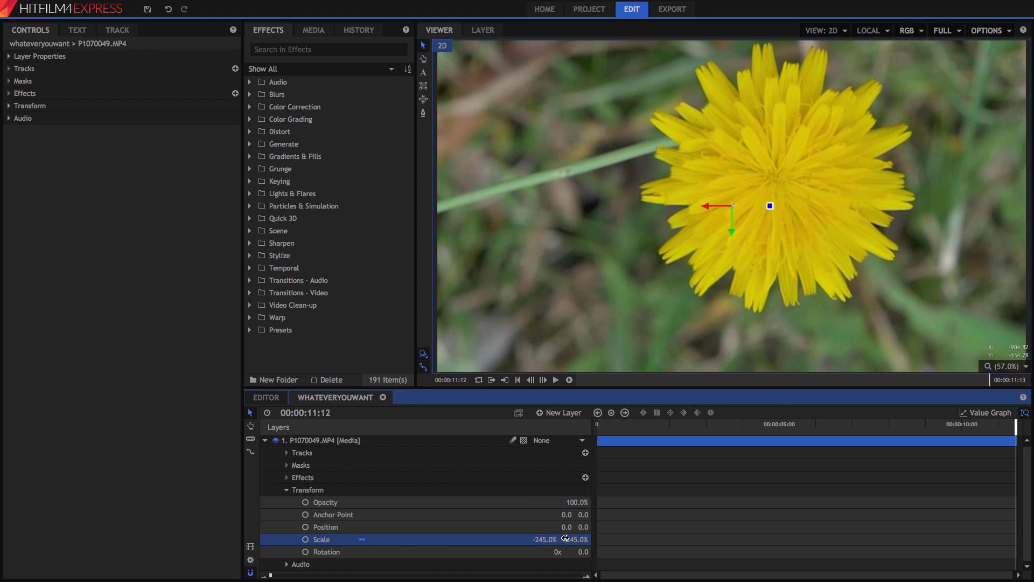
click(547, 539)
text(100)
key(Return)
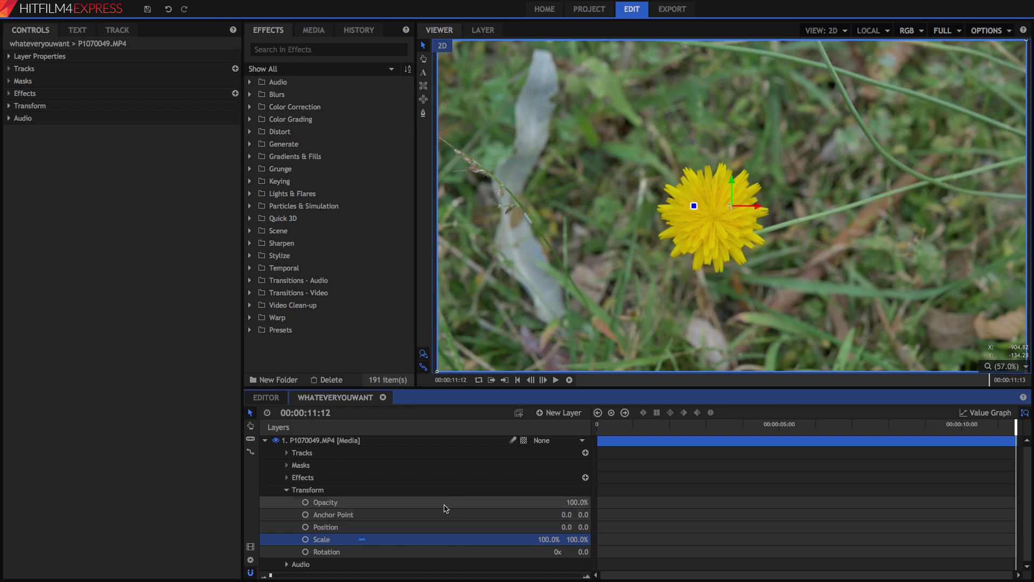
click(599, 425)
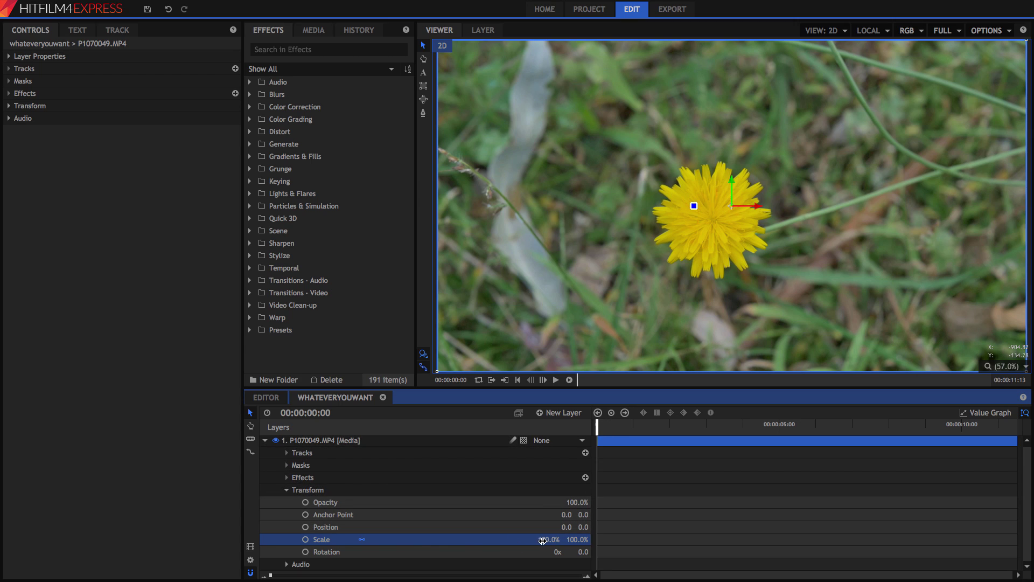
drag(598, 431, 1032, 430)
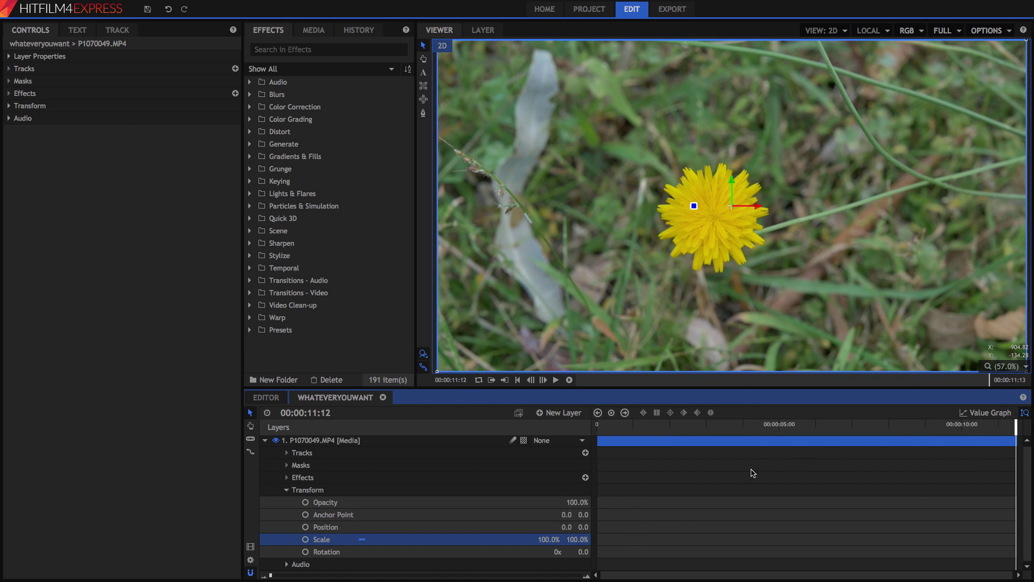
drag(556, 539, 667, 539)
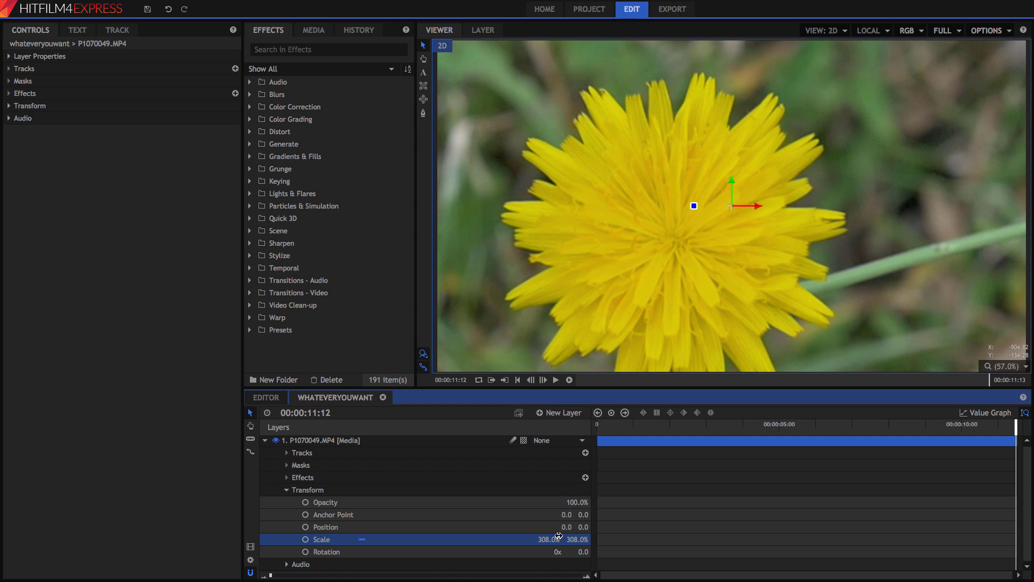
click(647, 427)
drag(1031, 412, 597, 427)
double_click(548, 539)
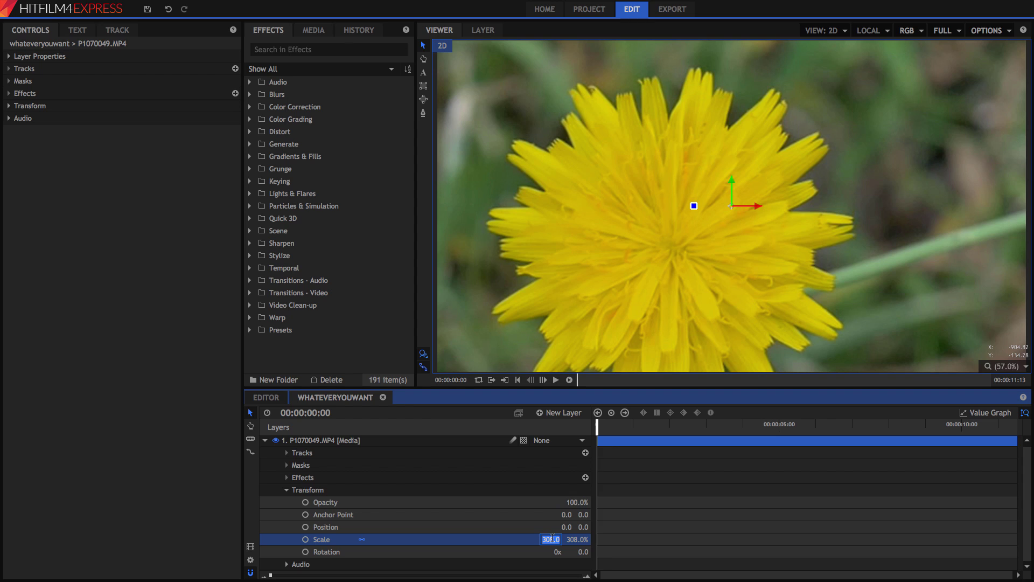
text(100)
key(Return)
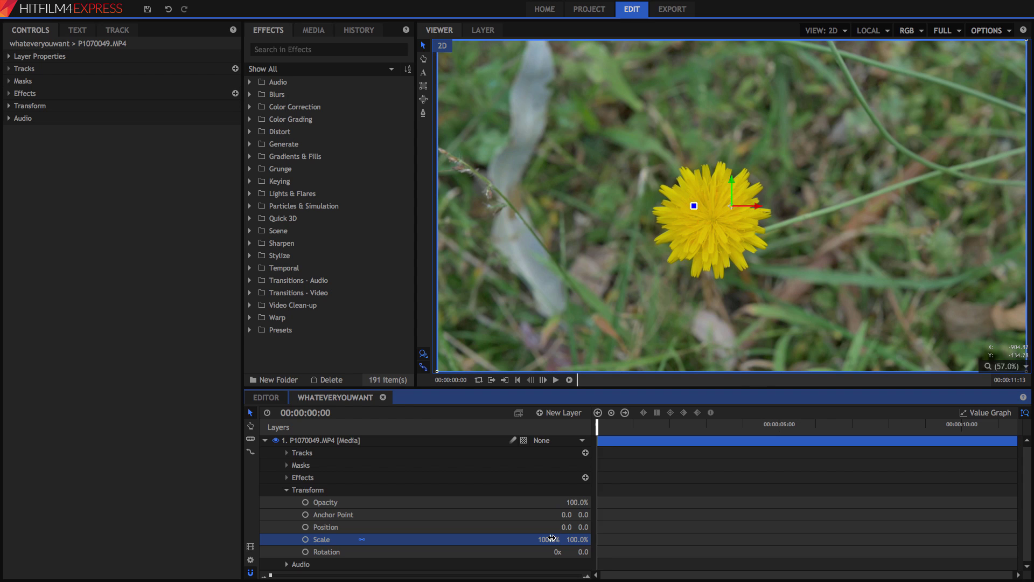
Step: Keyframe Scale at 100% at the start, then scrub it to 232% at the clip's end
click(305, 540)
drag(614, 426, 1030, 426)
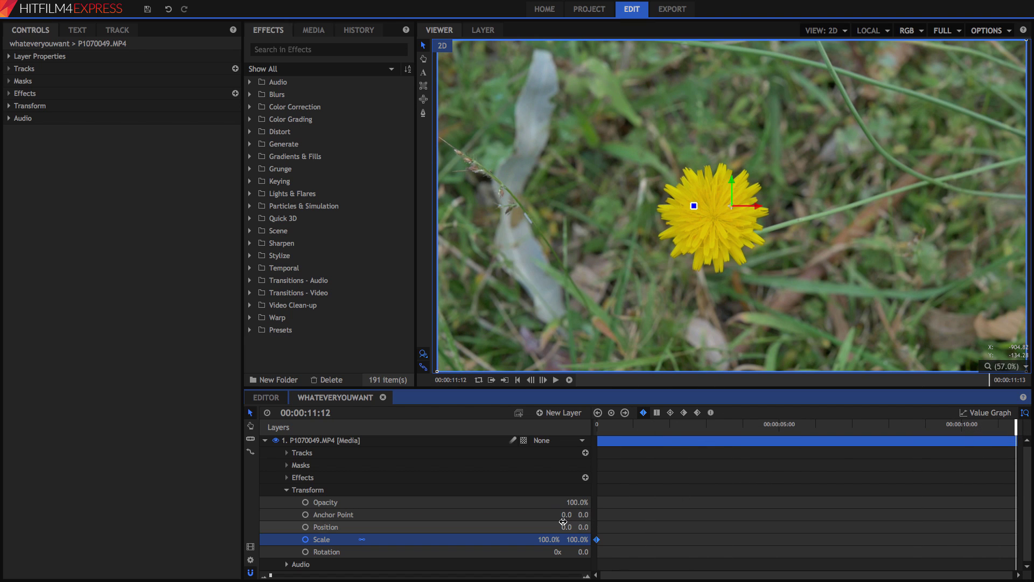
drag(543, 541, 551, 541)
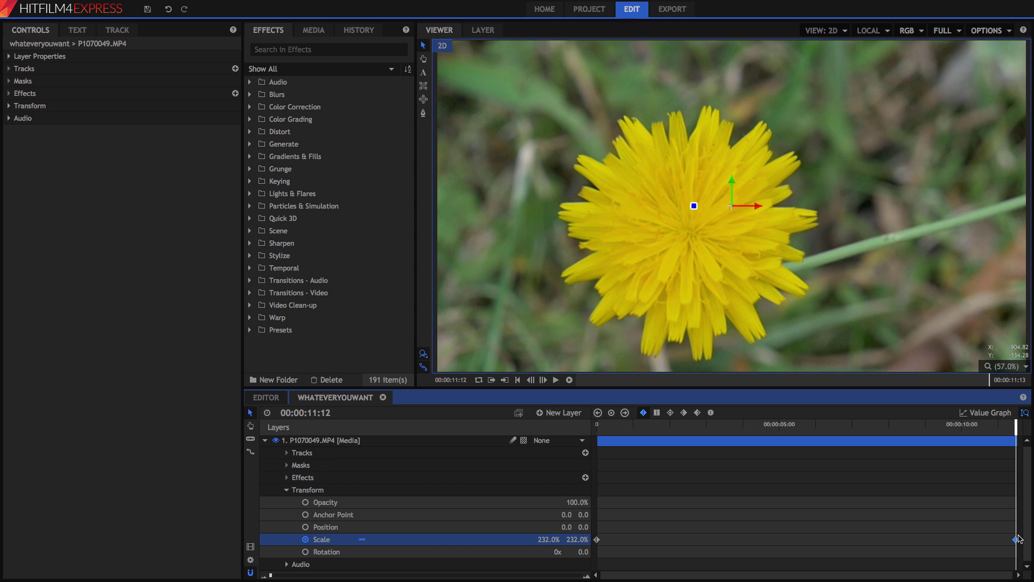
click(545, 538)
Step: Enter 300% for the end Scale keyframe and preview the zoom from the start
text(300)
key(Return)
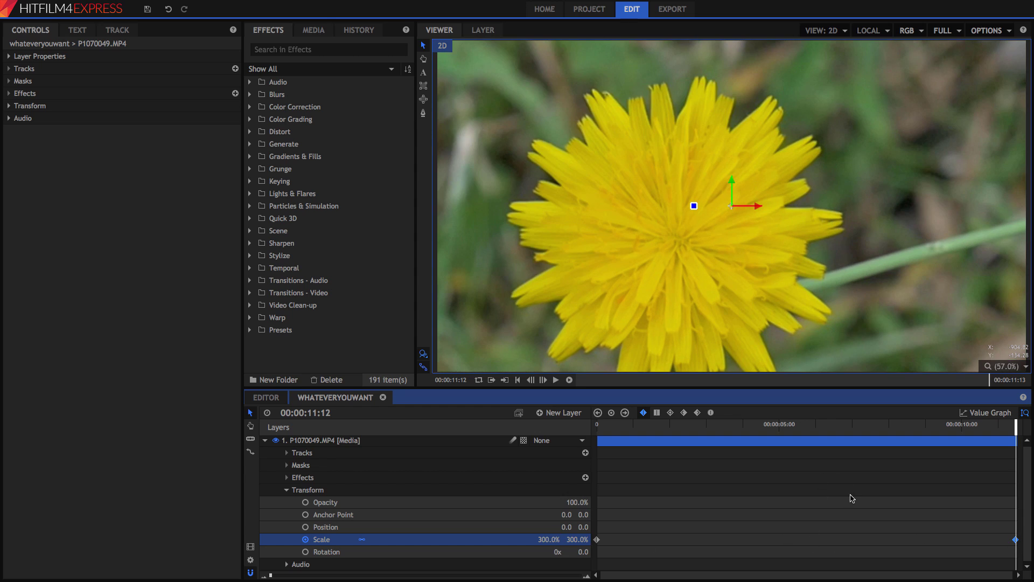
key(Home)
key(space)
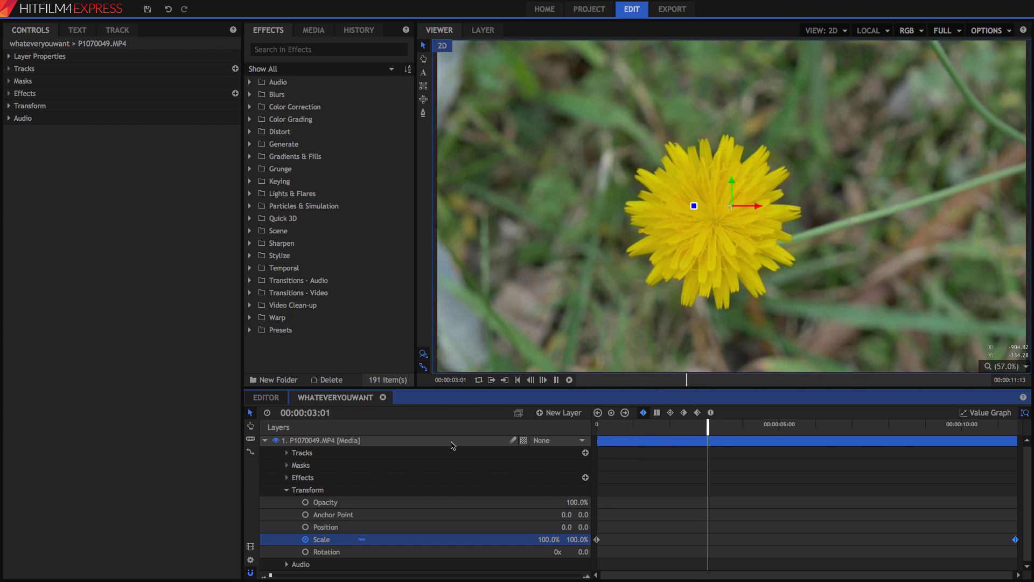
key(space)
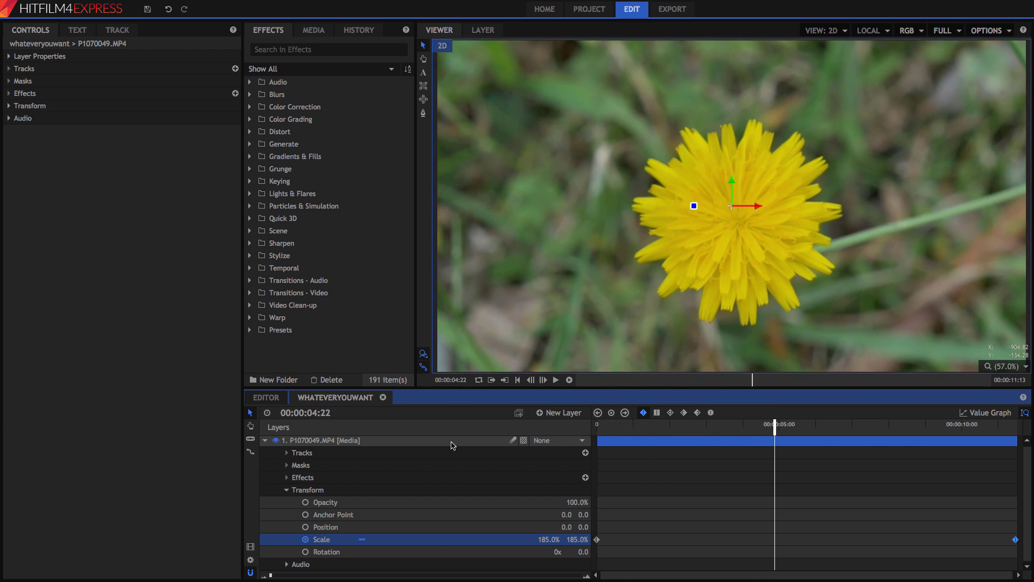
drag(906, 425, 1032, 428)
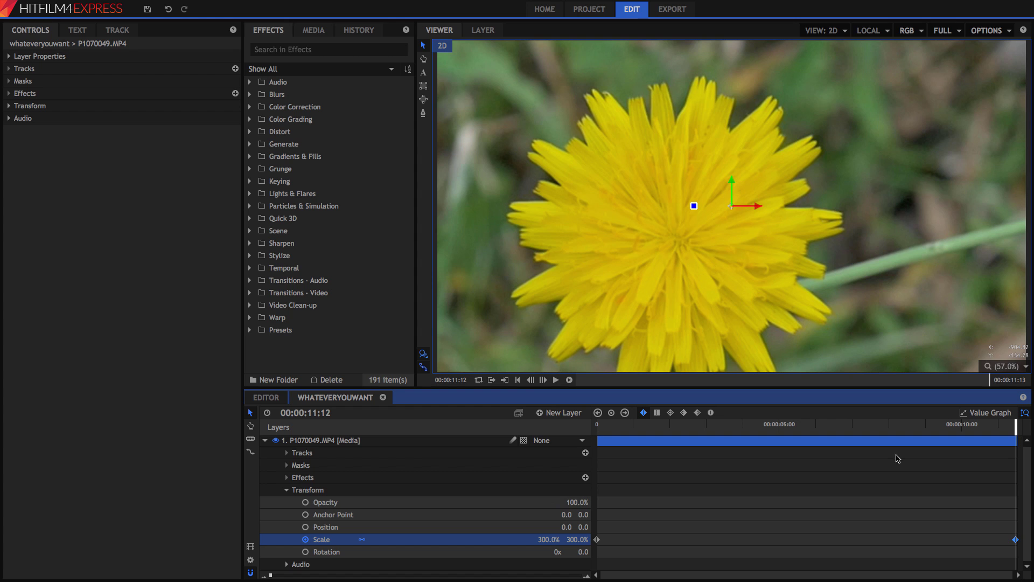
click(754, 429)
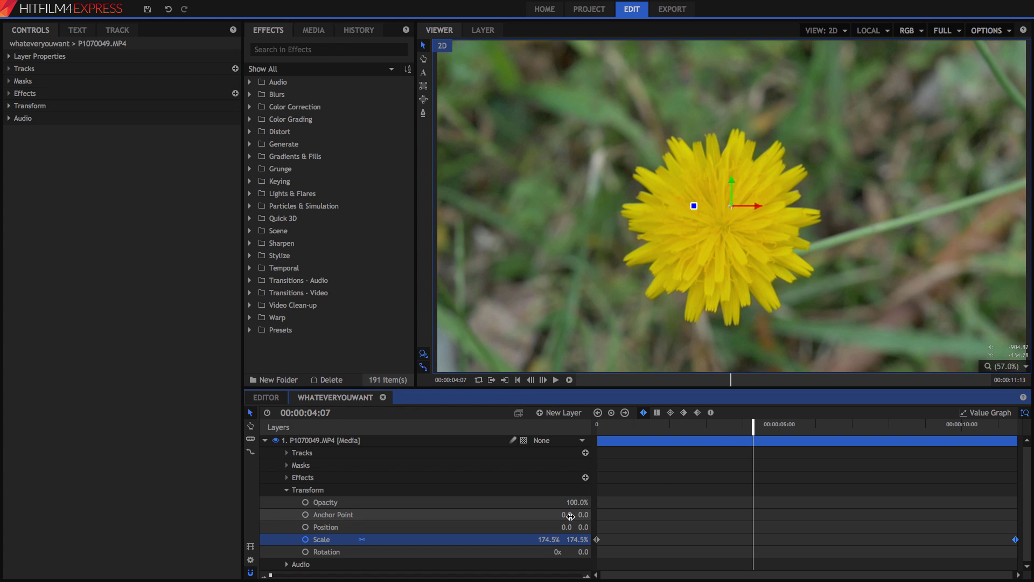
Step: Scrub Scale to about 465% near four seconds and play the zoom from the start
drag(542, 539, 558, 540)
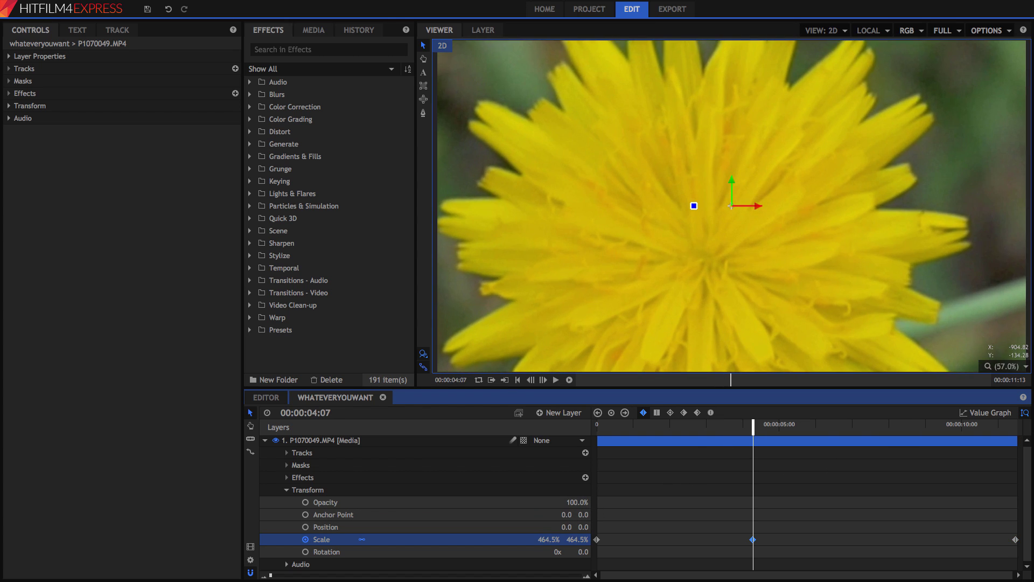
click(666, 428)
key(Home)
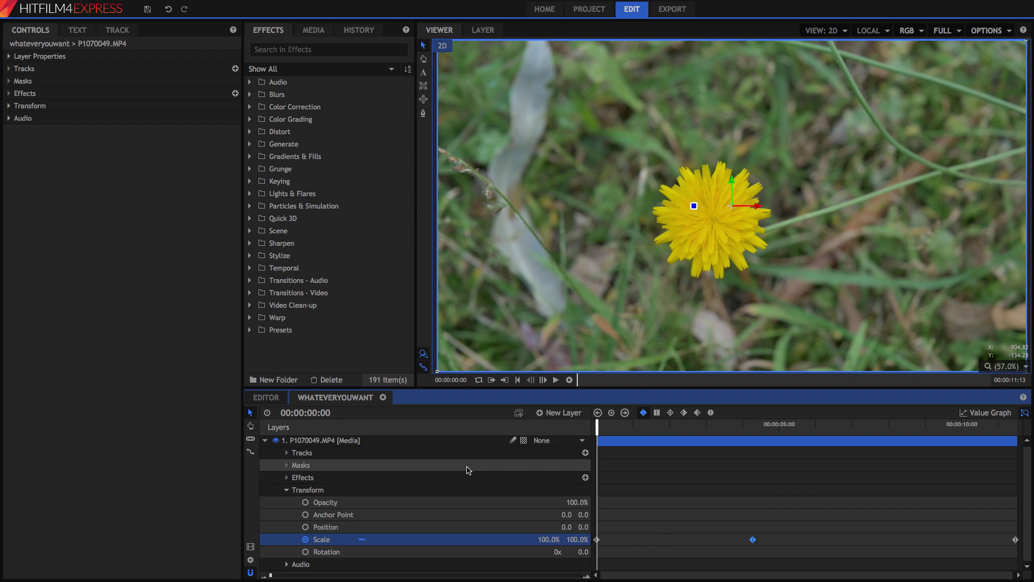
key(space)
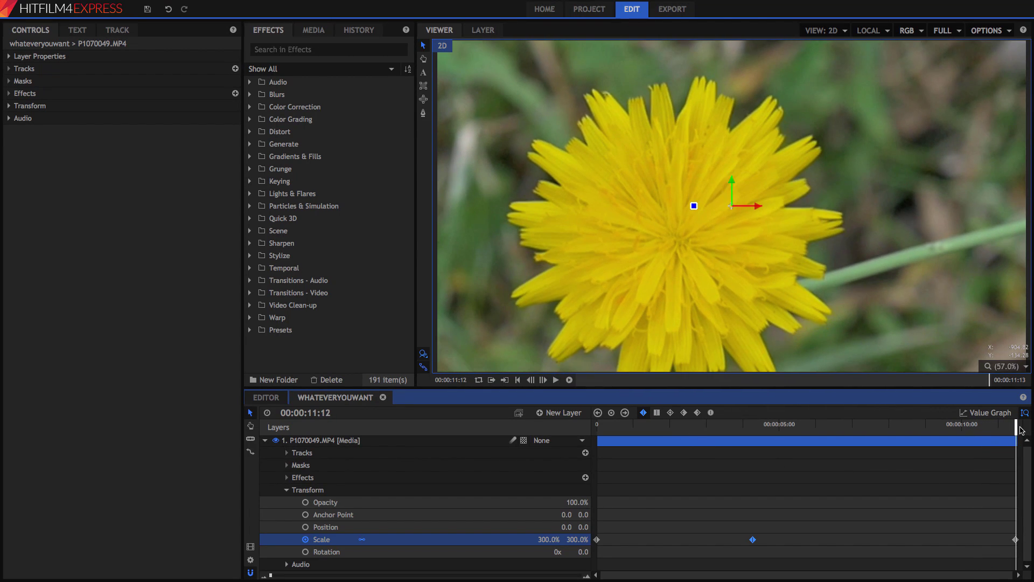
Step: Set the end Scale keyframe to 100%
click(545, 539)
text(100)
key(Return)
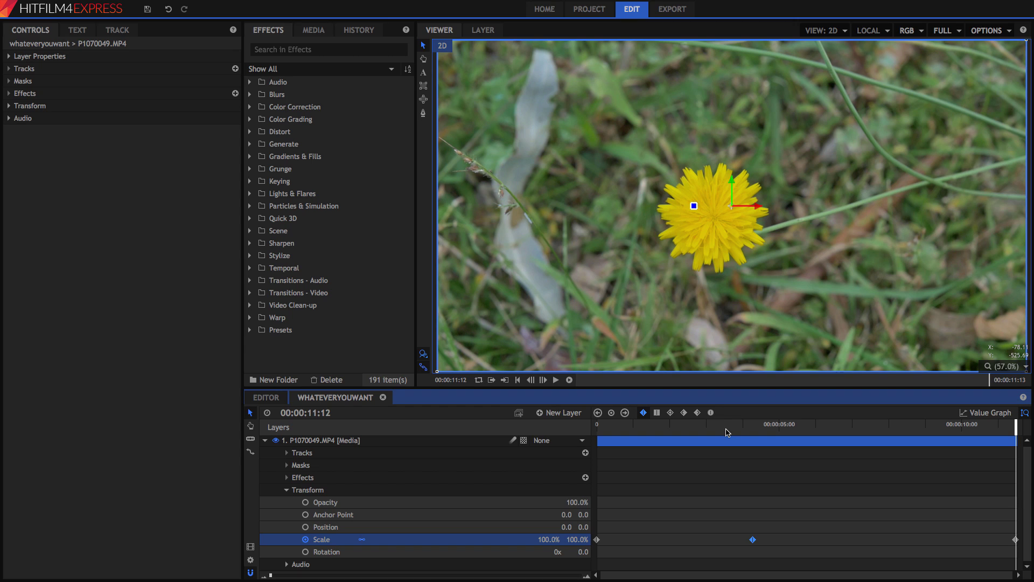
Step: Add a Position keyframe at the start and frame-step to the zoom peak near 00:00:04:07
drag(727, 433, 464, 445)
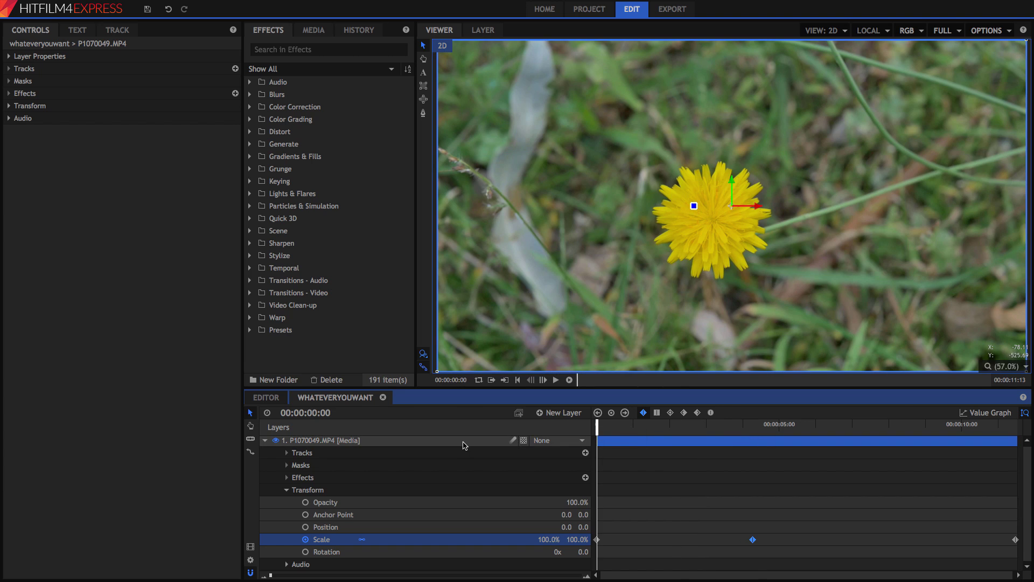
click(306, 526)
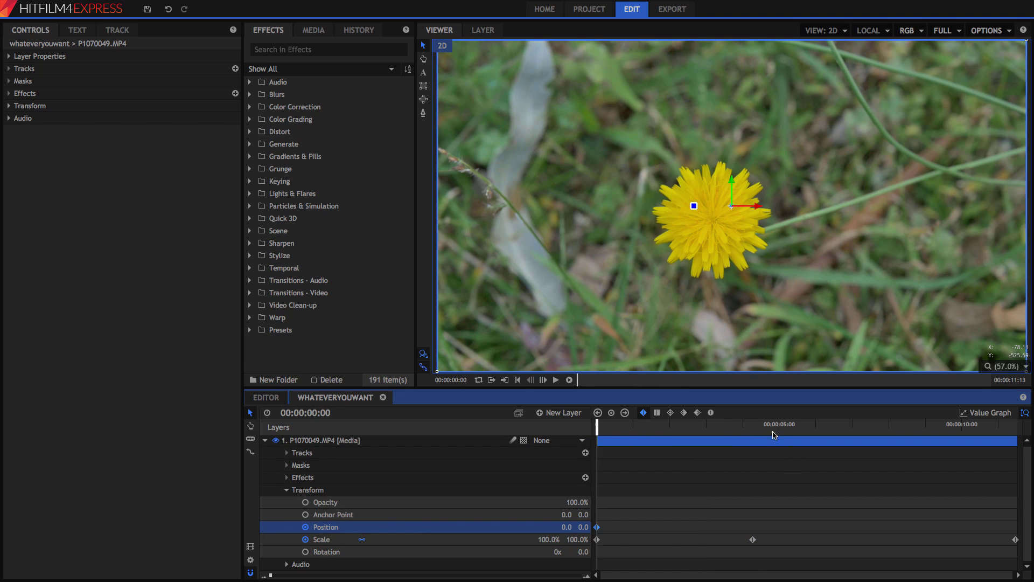
drag(744, 429, 752, 431)
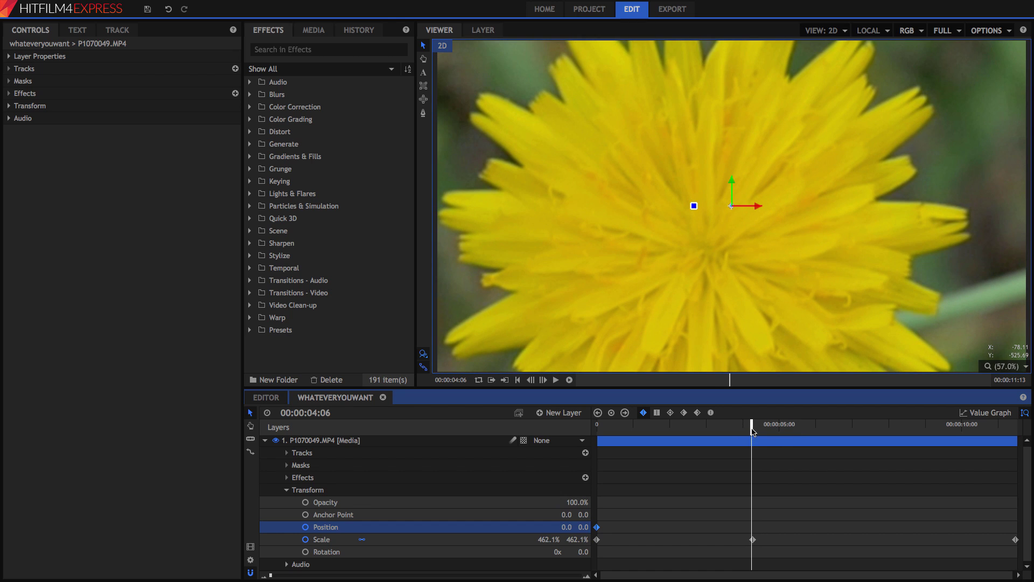
key(period)
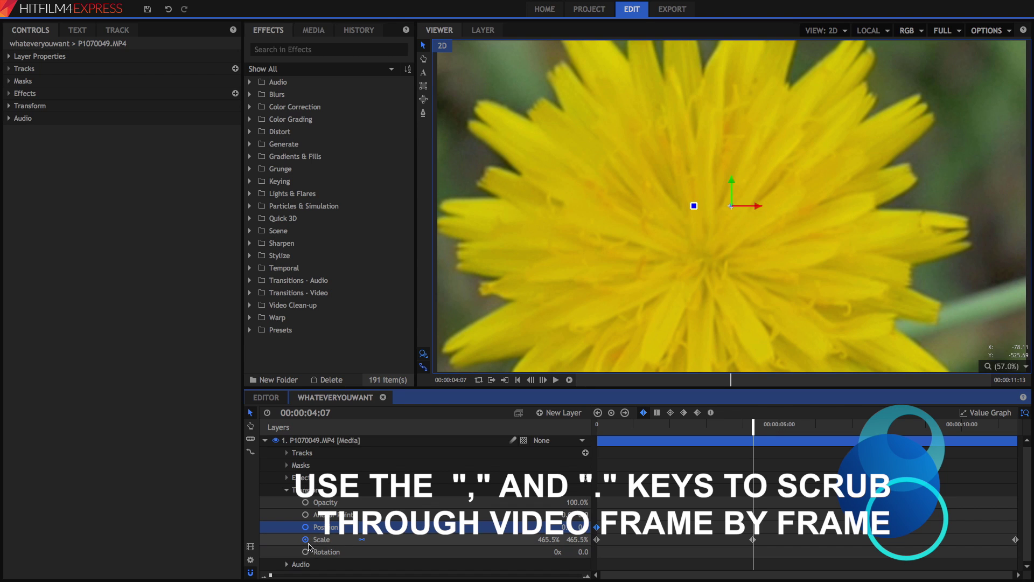
key(comma)
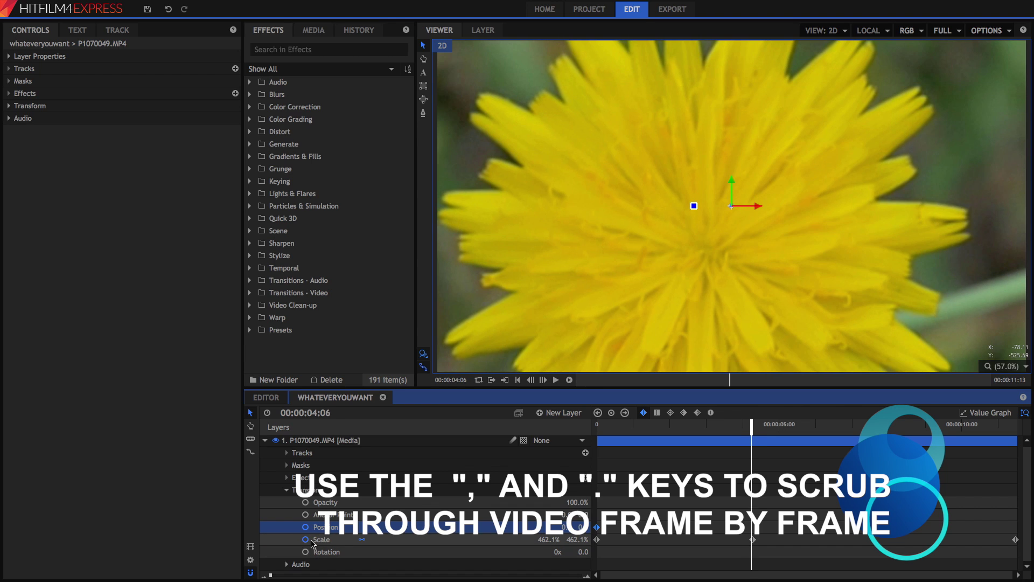
key(period)
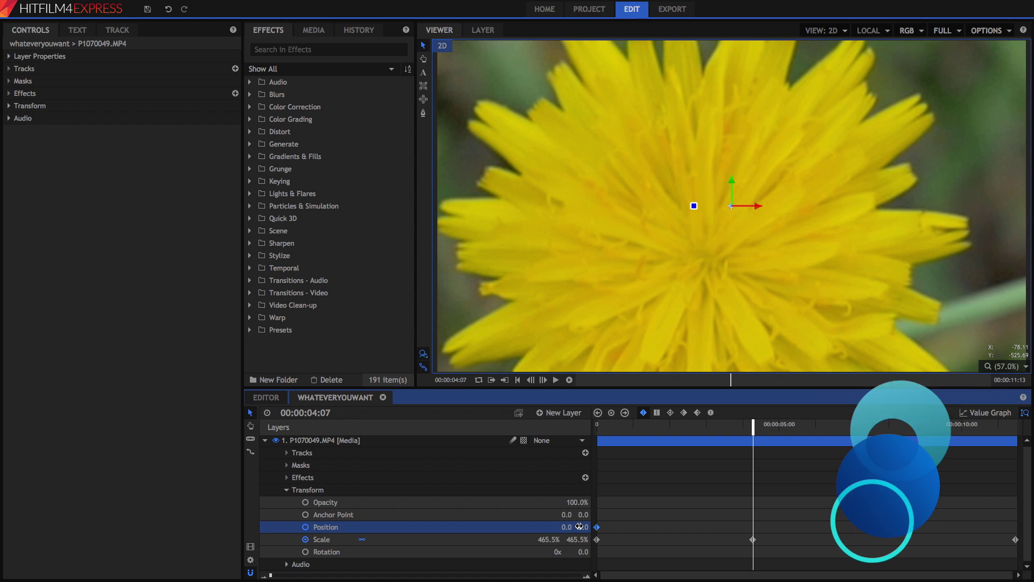
Step: Scrub Position to 3435, 1657 and play back the zoom and pan
drag(579, 527, 743, 527)
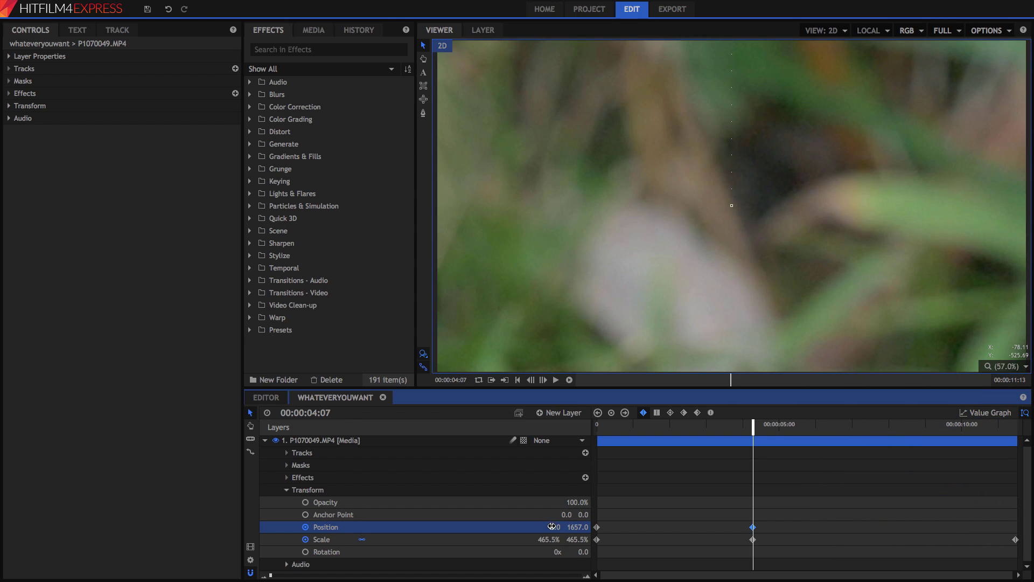
drag(552, 526, 627, 526)
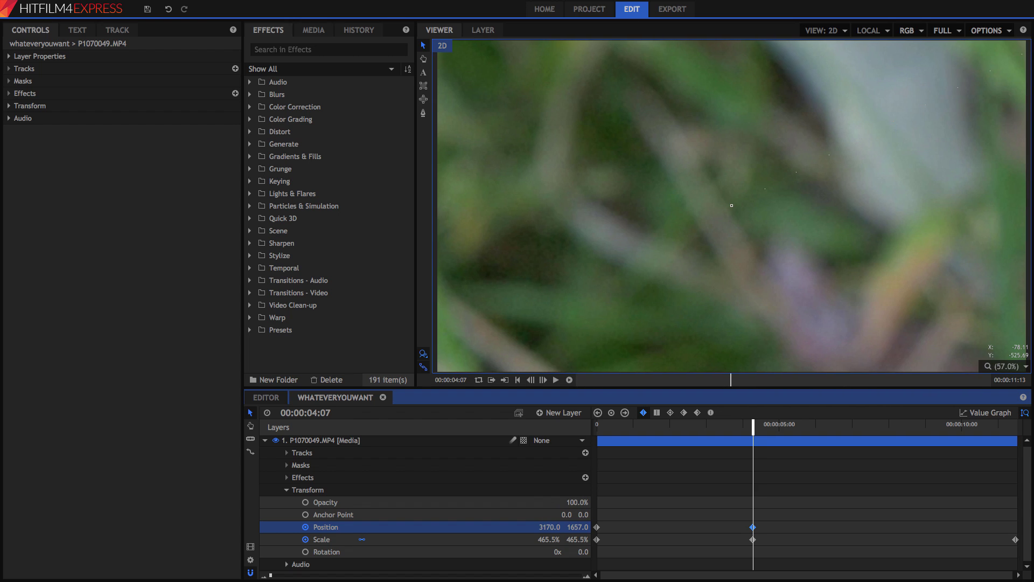
drag(550, 529, 742, 434)
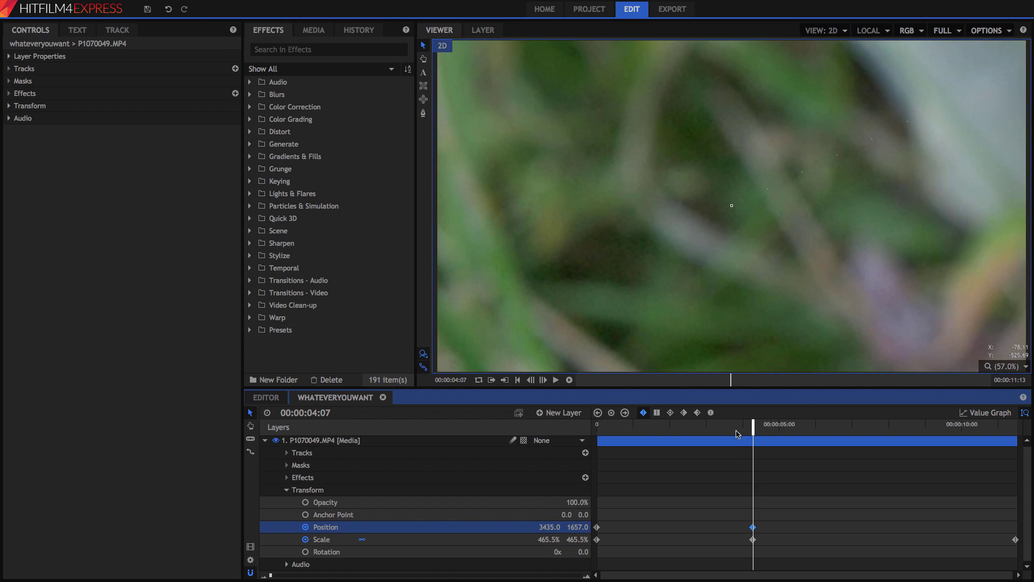
drag(649, 427, 597, 427)
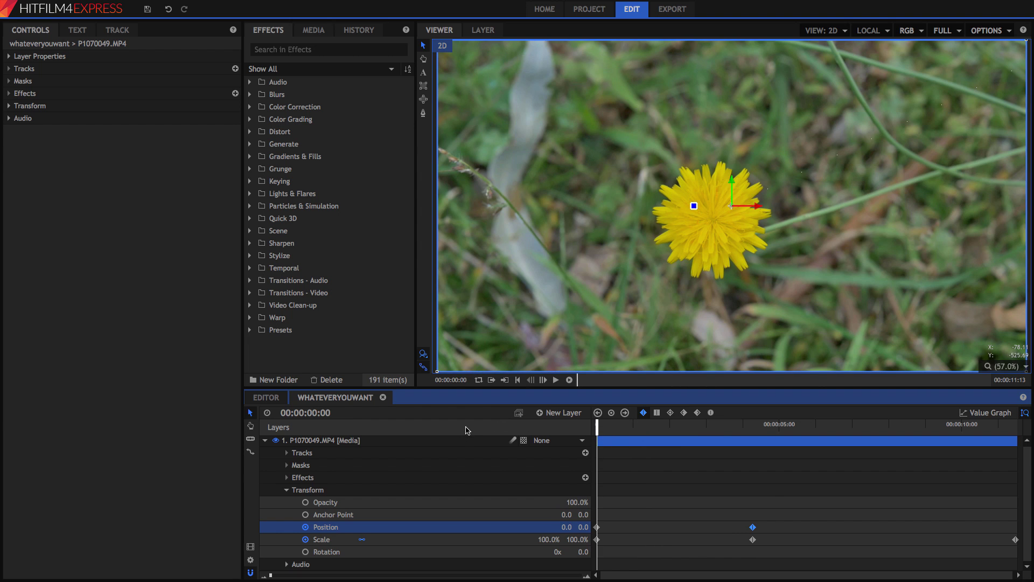
key(space)
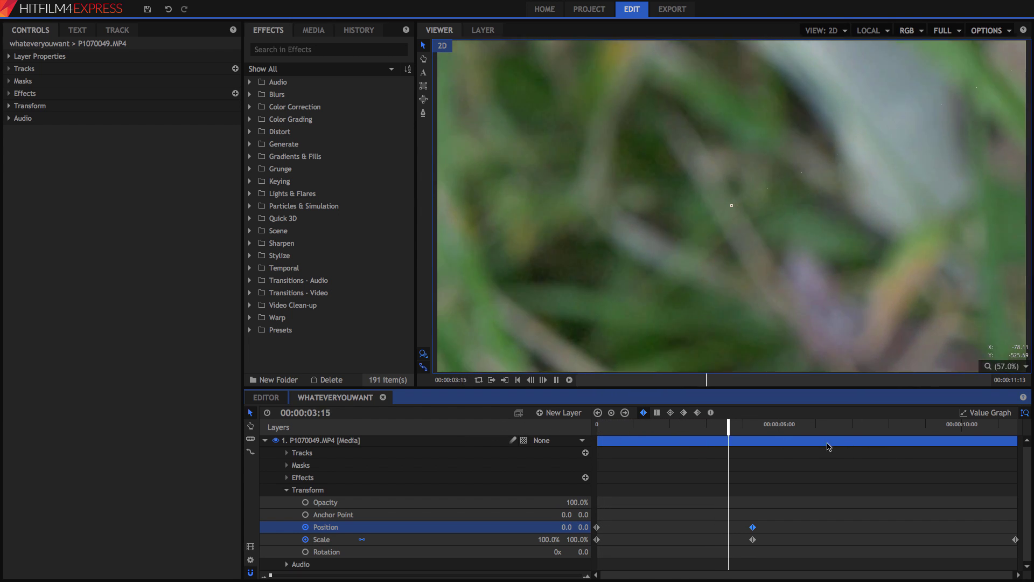
Step: Set Position to 0, 0 at the clip's end and play the finished zoom and pan
drag(810, 431, 1017, 441)
click(547, 526)
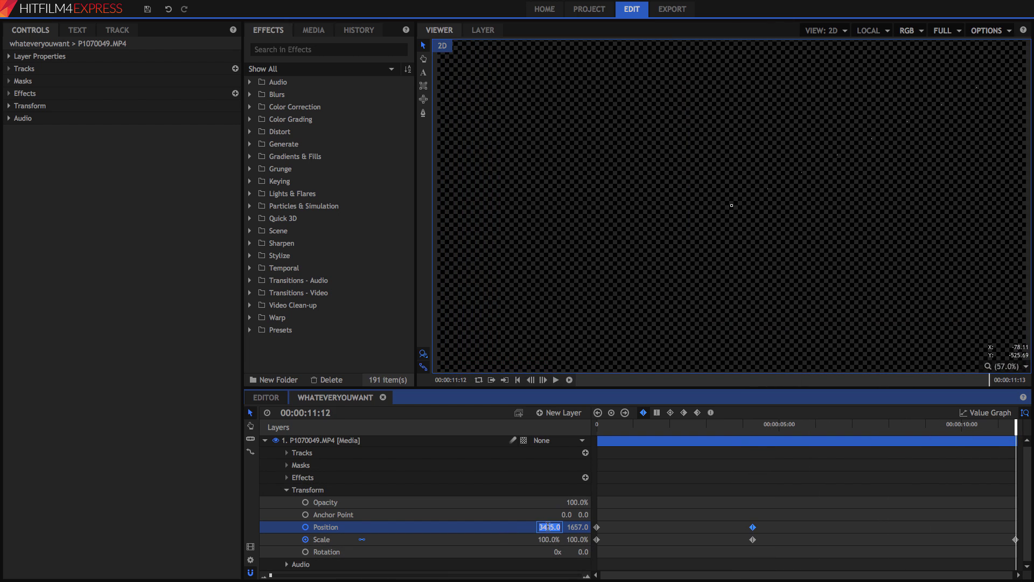
text(0)
key(Tab)
text(0)
key(Return)
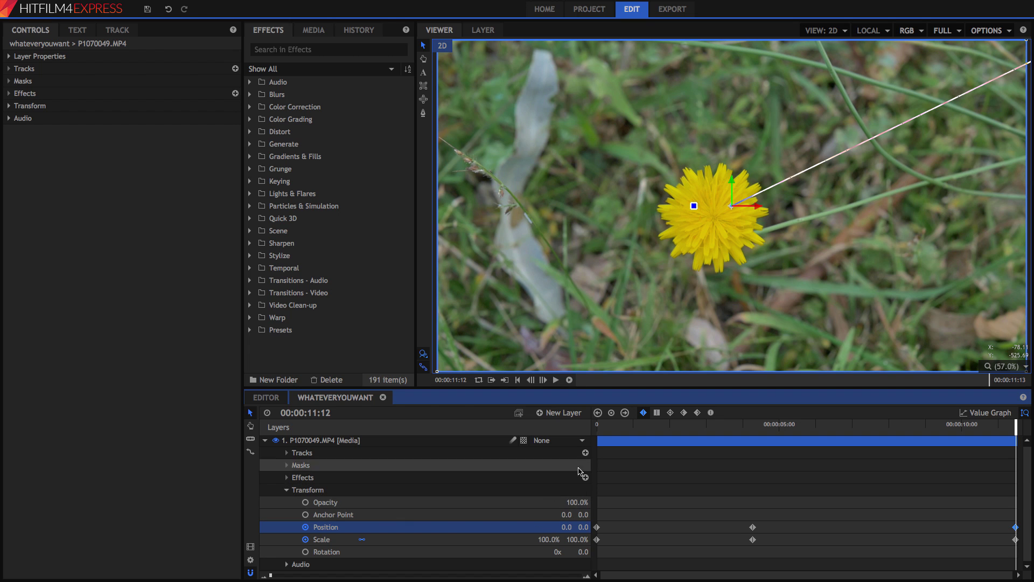
drag(643, 425, 597, 425)
key(space)
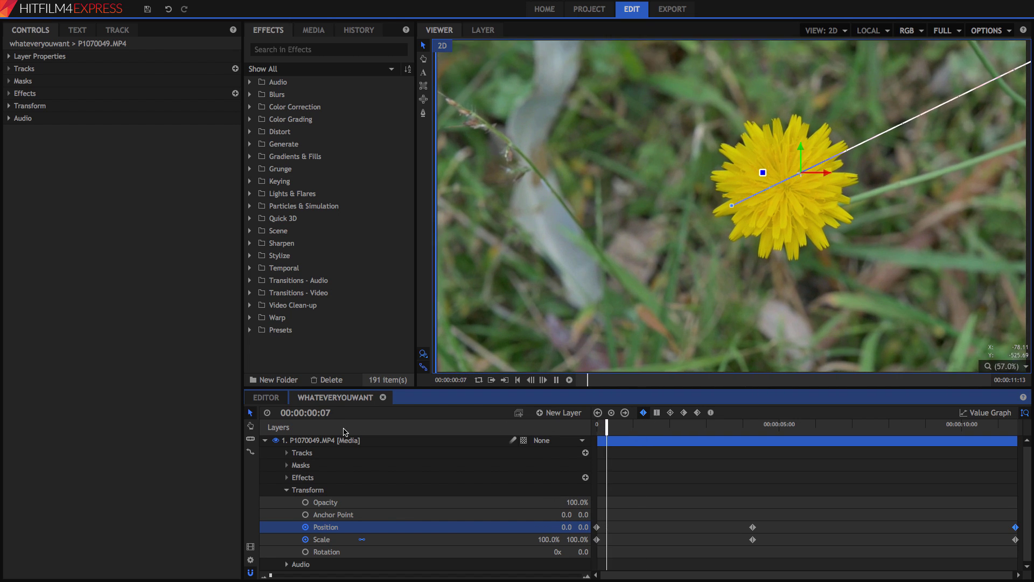